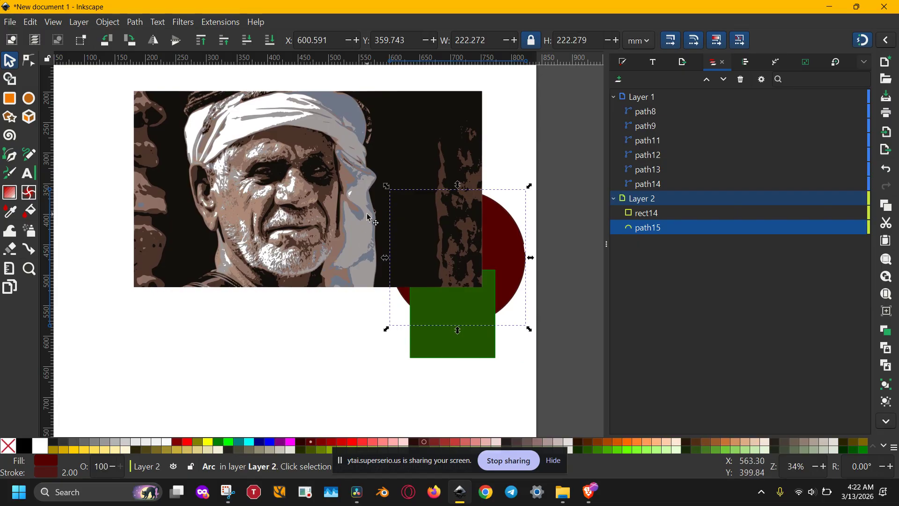
Move the dark red circle to about X 662, Y 342 mm and stretch the green rectangle to about 825 mm wide
left_click(372, 220)
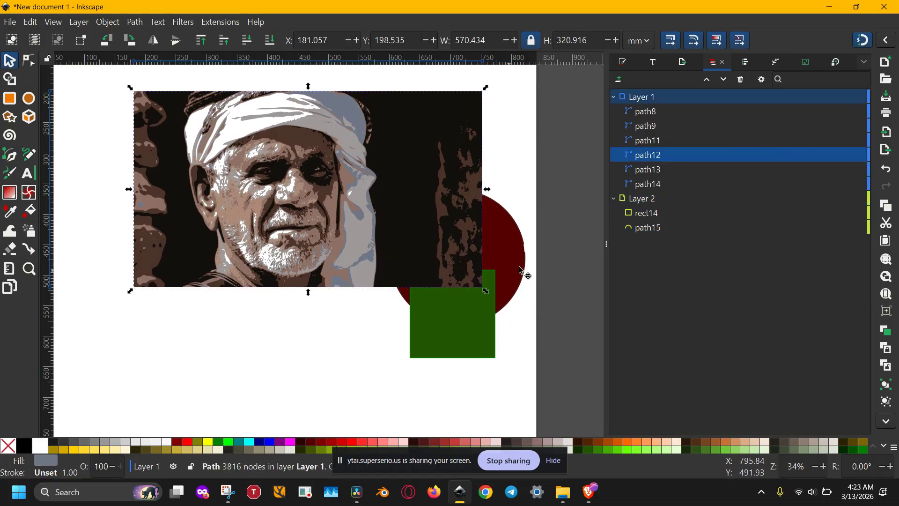
left_click_drag(524, 270, 560, 259)
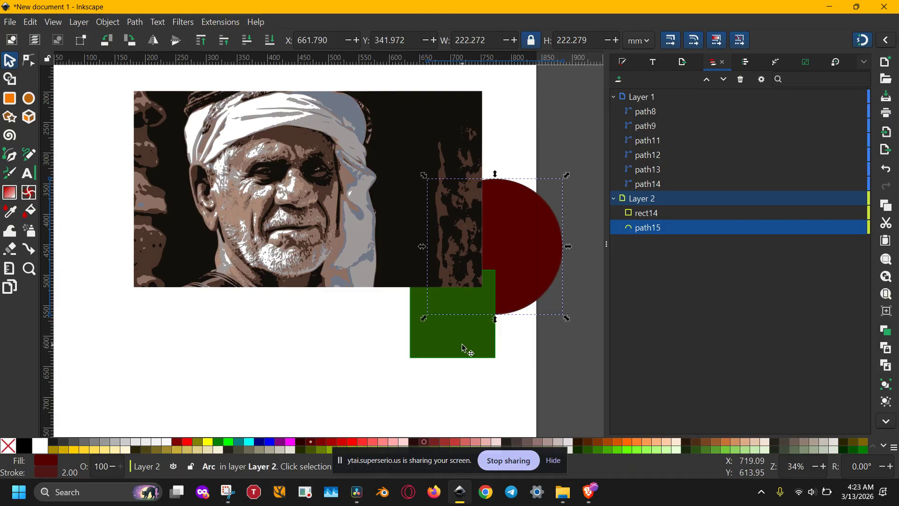
left_click_drag(463, 348, 579, 311)
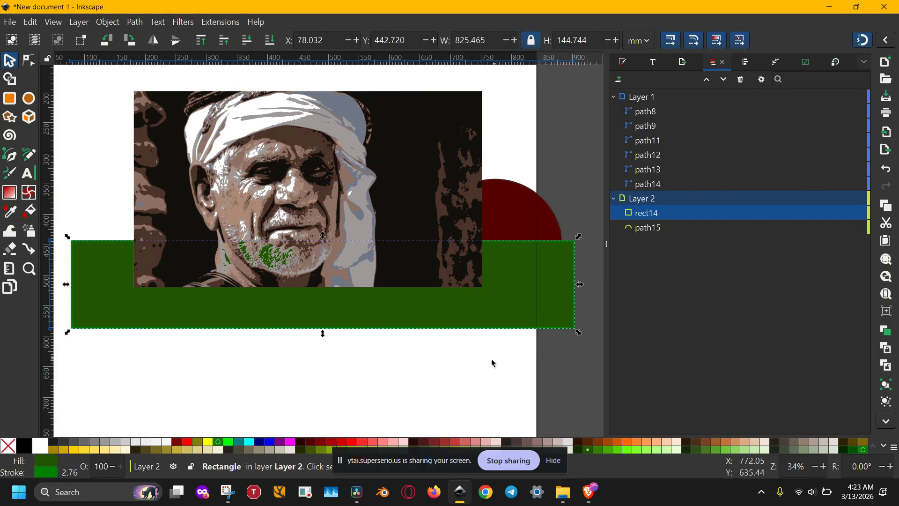
Reduce the green rectangle's height to about 44 mm, leaving a thin bar across the portrait's lower edge
left_click(456, 385)
left_click(339, 316)
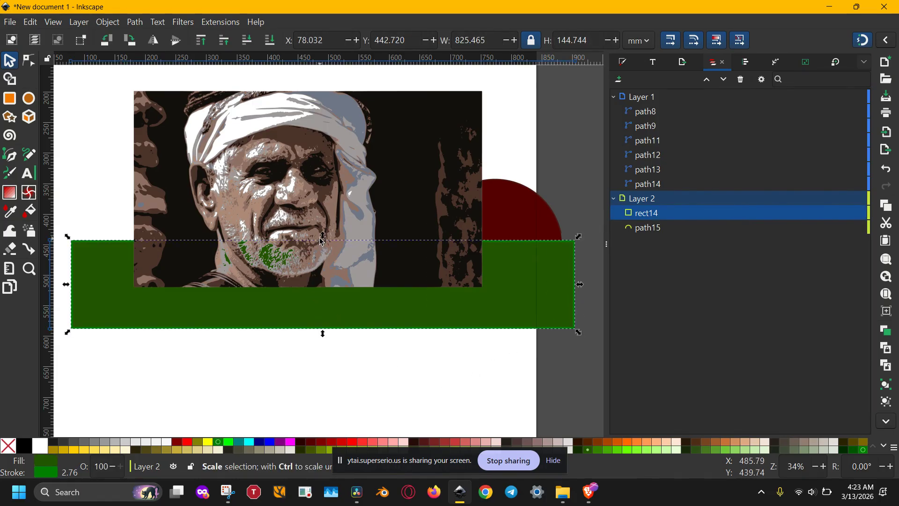
left_click_drag(323, 235, 324, 275)
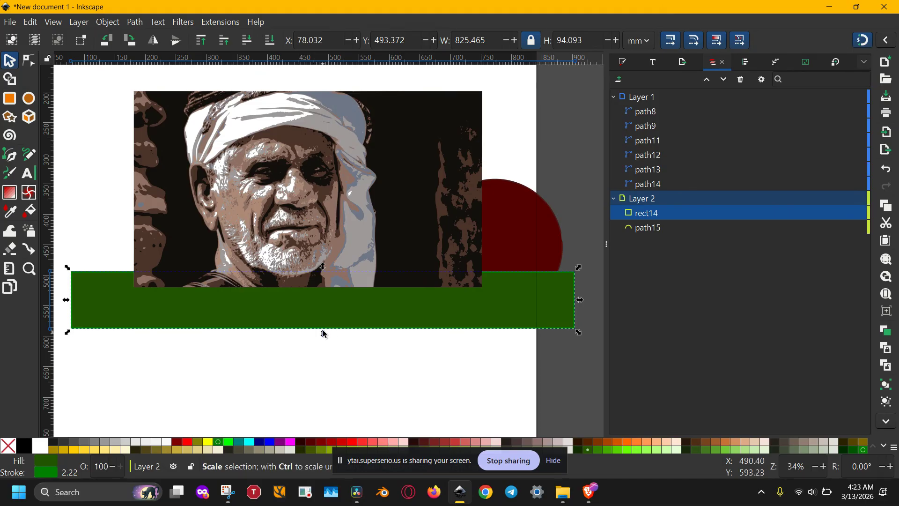
left_click_drag(324, 330, 327, 305)
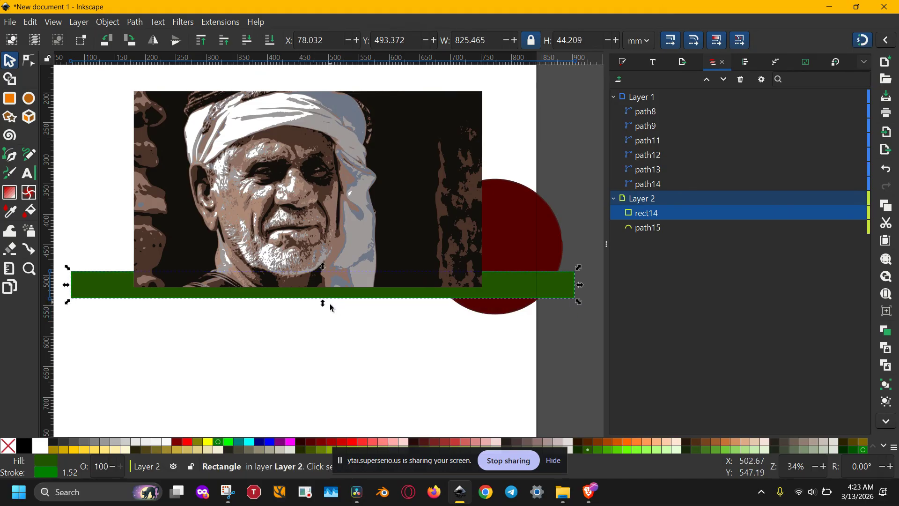
left_click(345, 341)
Recolour the thin bar's fill to dark olive brown
left_click(560, 295)
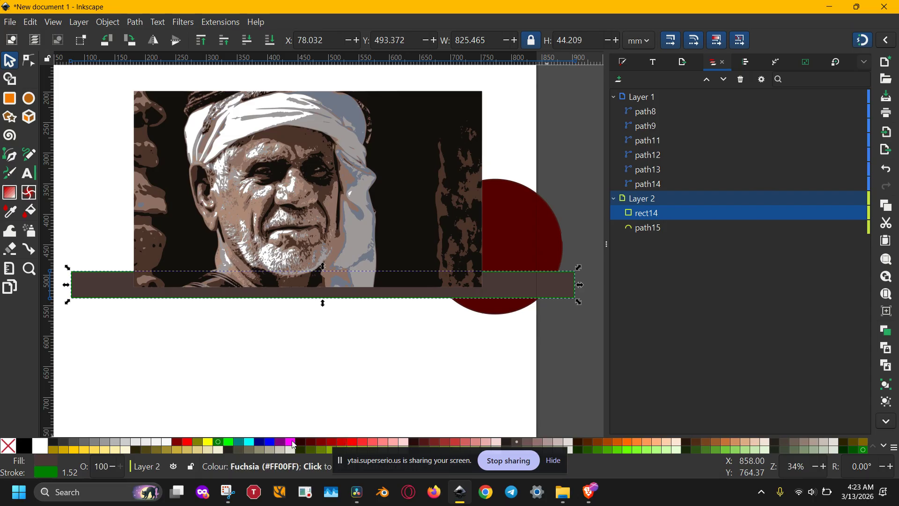
left_click(154, 449)
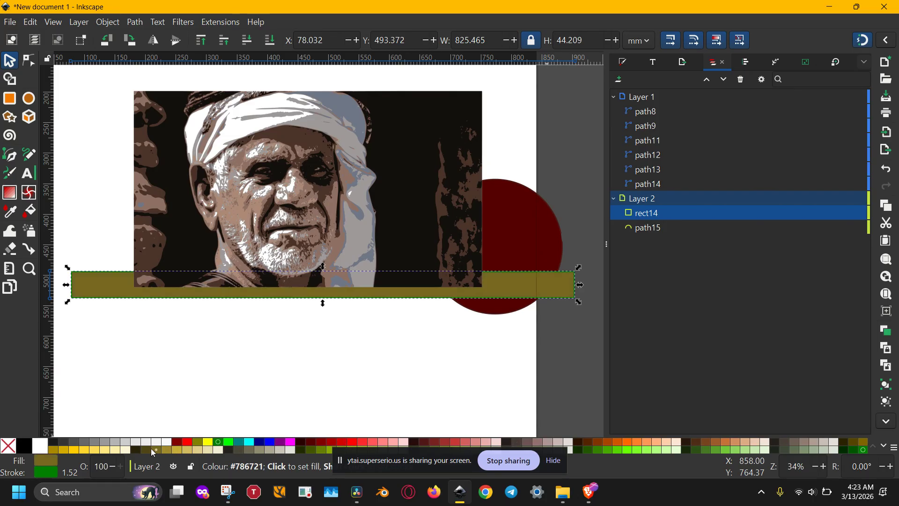
left_click(145, 448)
left_click(447, 368)
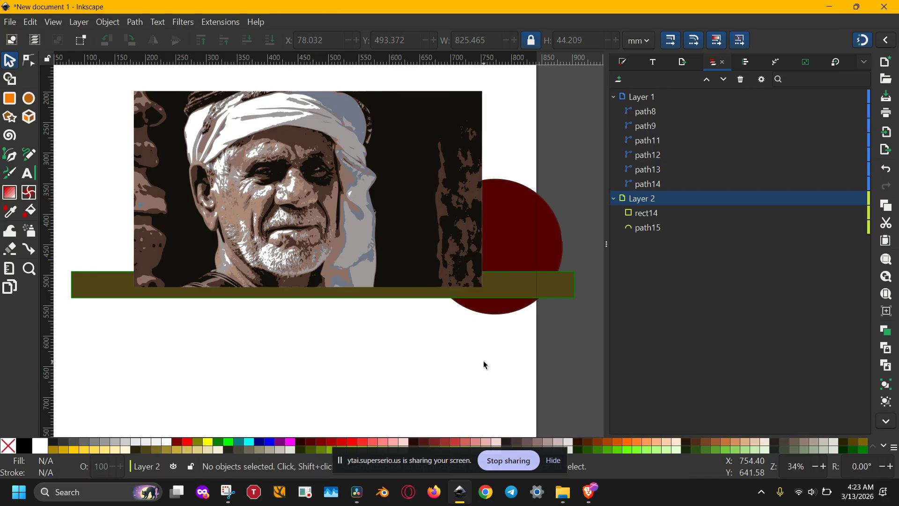
Collapse the docked panels and reopen Layers and Objects
left_click_drag(385, 367, 398, 394)
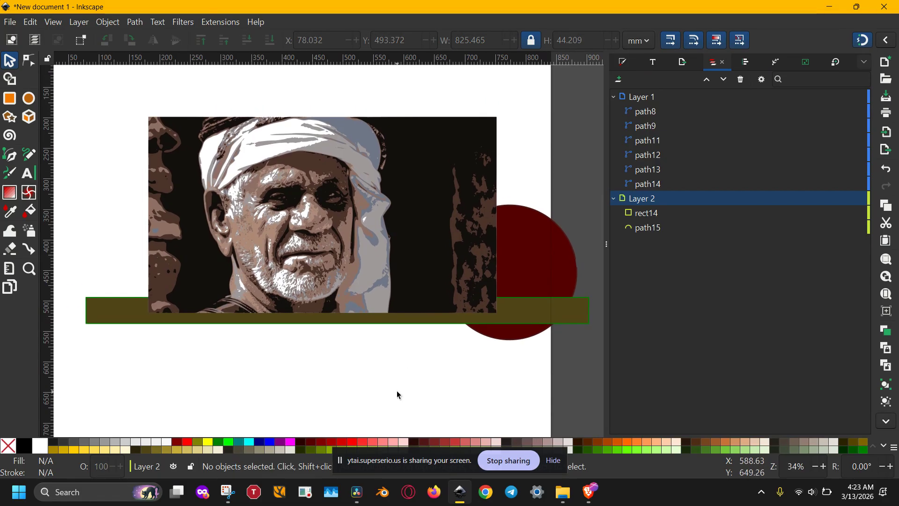
left_click(607, 243)
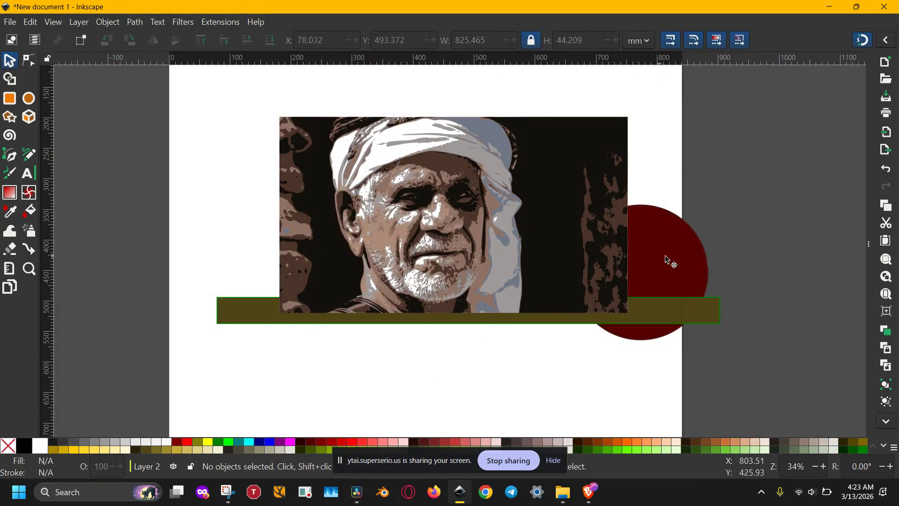
left_click(78, 23)
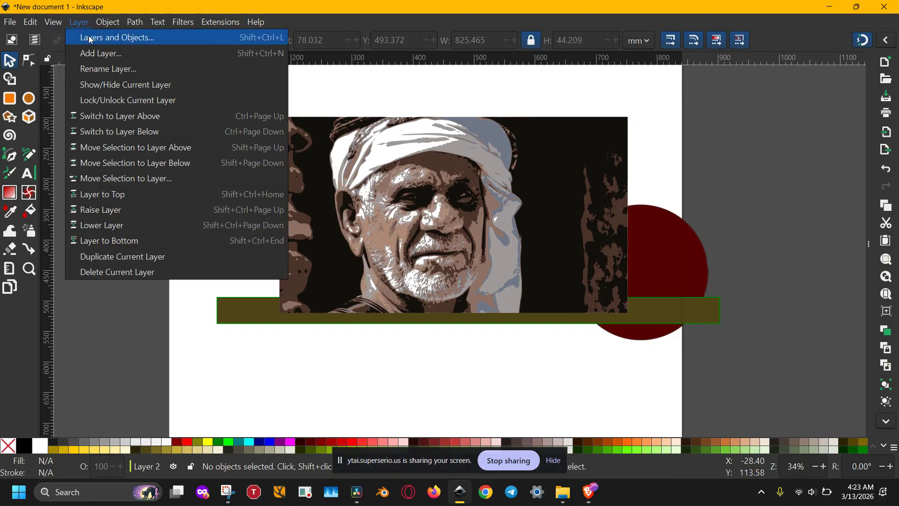
left_click(90, 38)
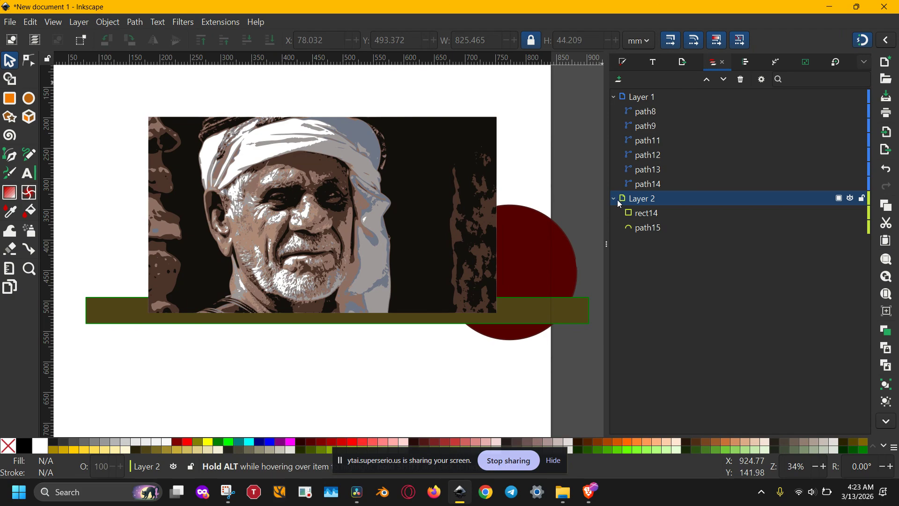
Examine the layer commands available for Layer 2
mouse_move(653, 214)
left_mouse_down()
mouse_move(655, 191)
mouse_move(652, 208)
left_mouse_up()
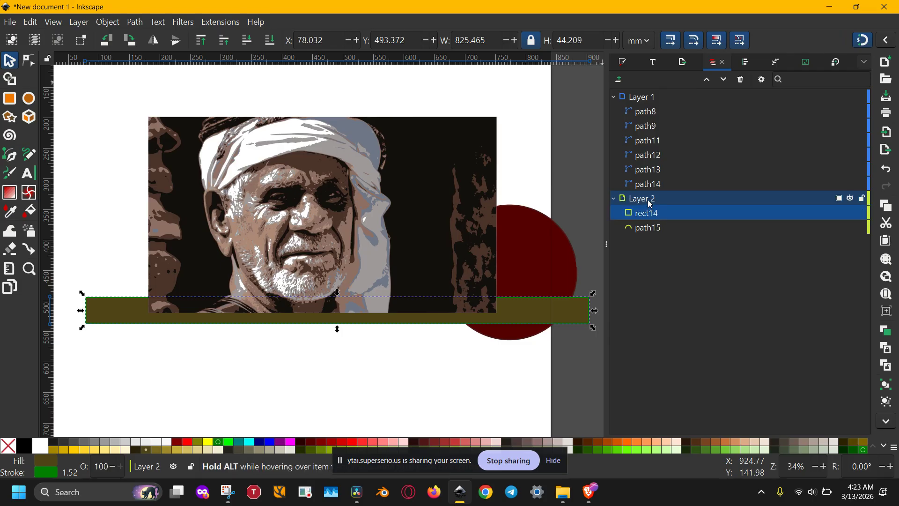
right_click(651, 200)
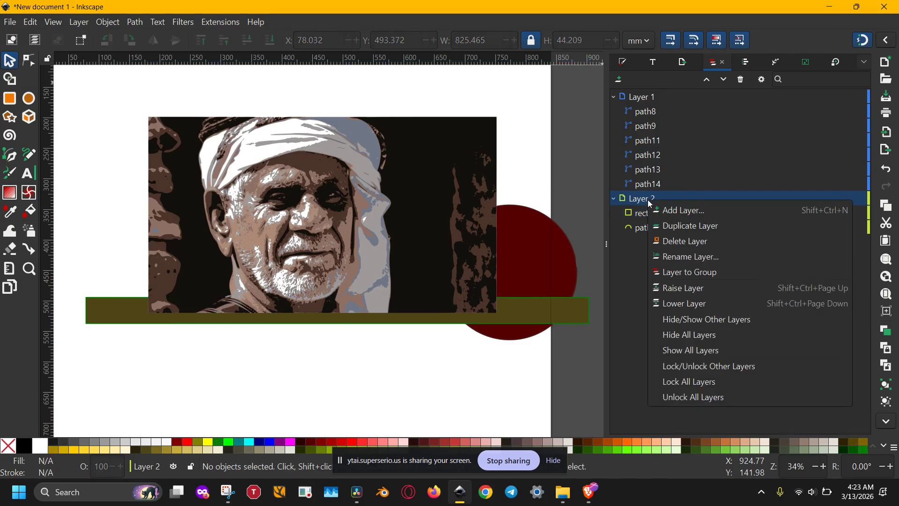
left_click(642, 266)
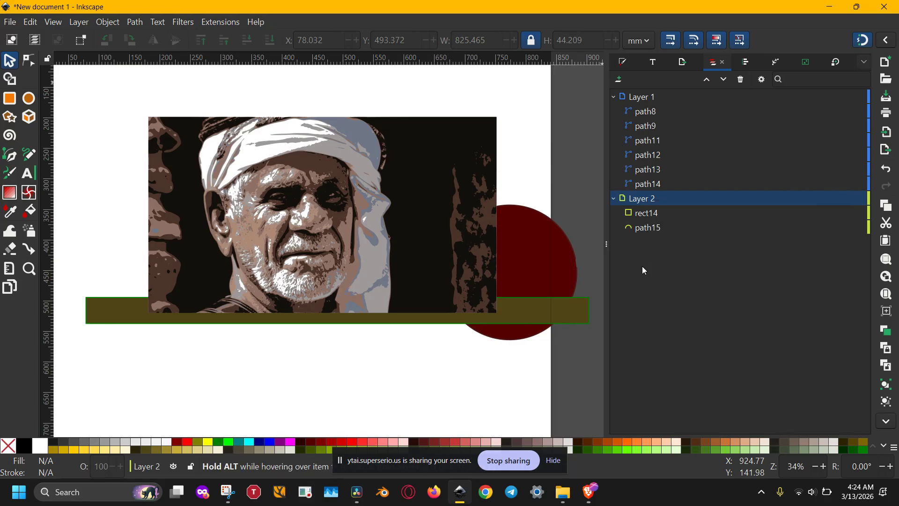
Add a new layer named bg above Layer 2
left_click(620, 80)
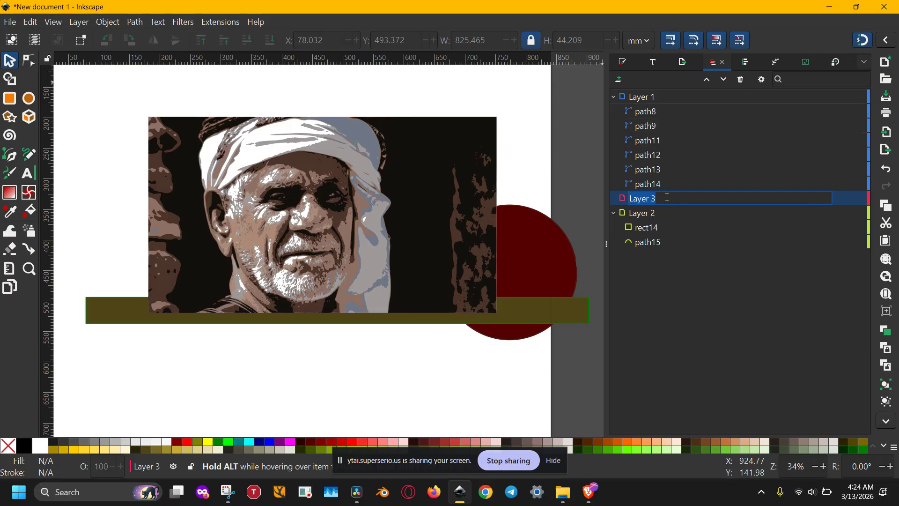
type("bg")
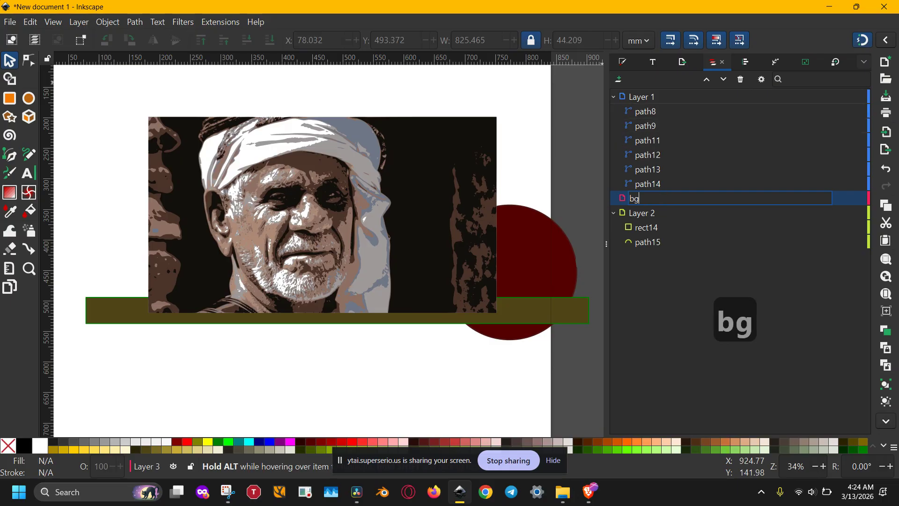
key("Return")
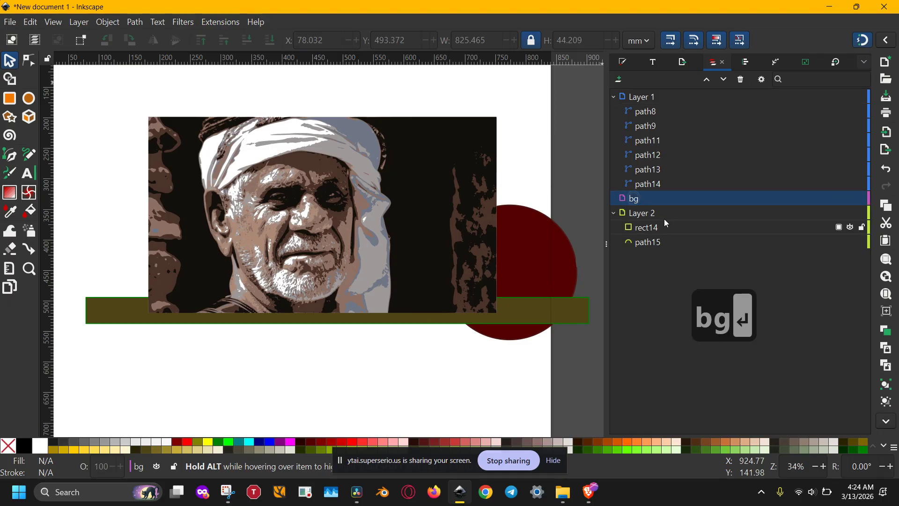
Nest the bg layer inside Layer 2 below path15 and delete it
left_click_drag(663, 198, 667, 248)
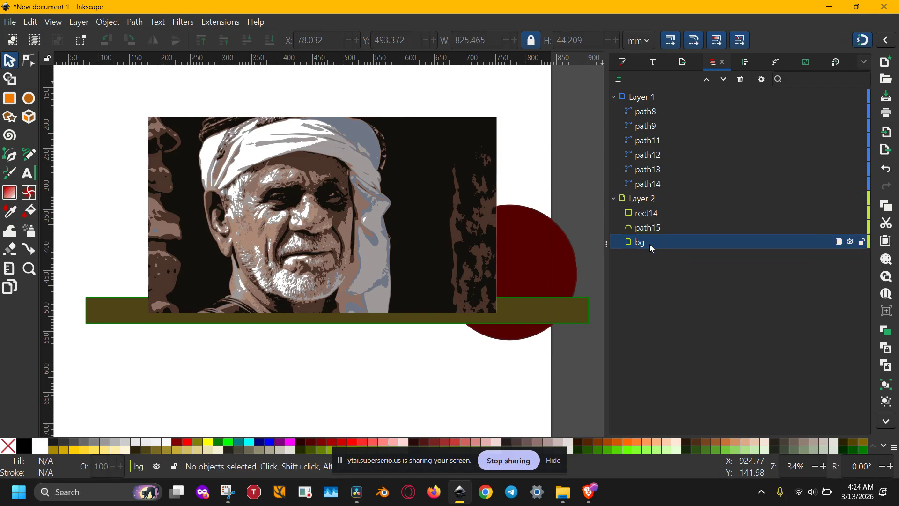
left_click(651, 243)
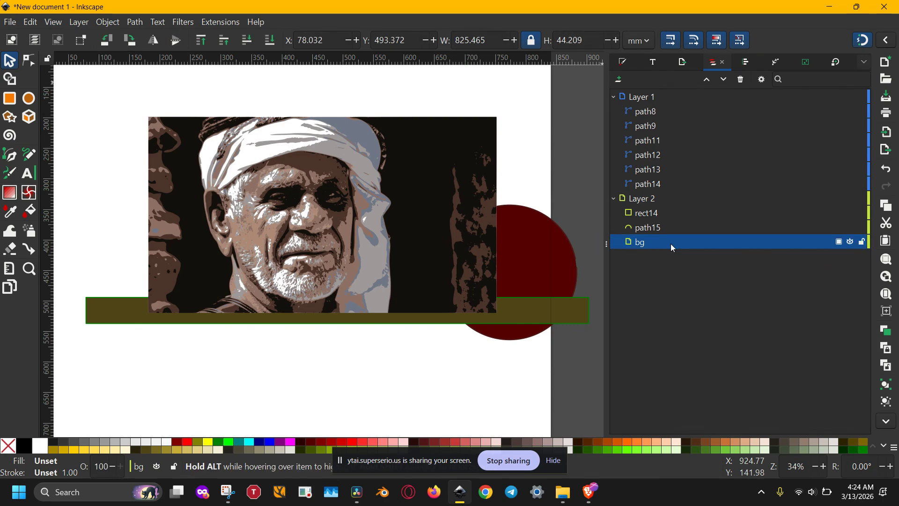
key("Delete")
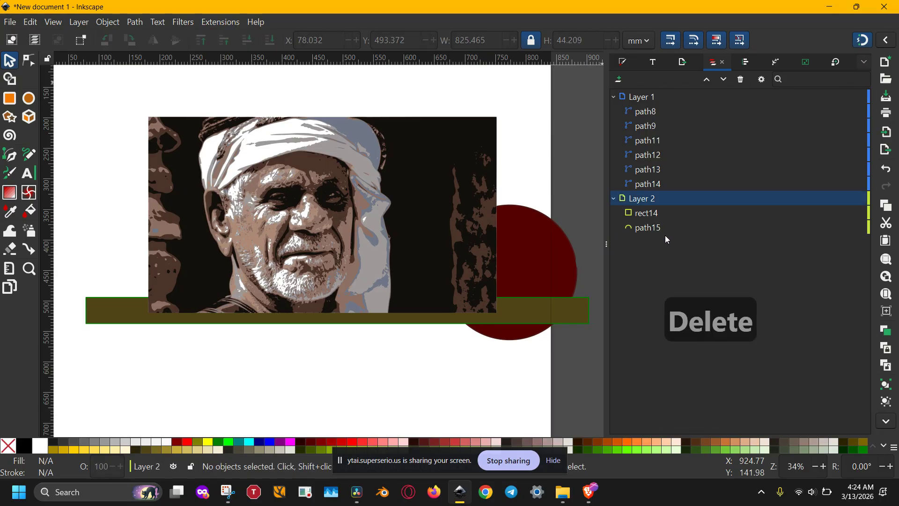
Move the olive bar rect14 from Layer 2 to Layer 1 with Move to Layer
left_click(657, 216)
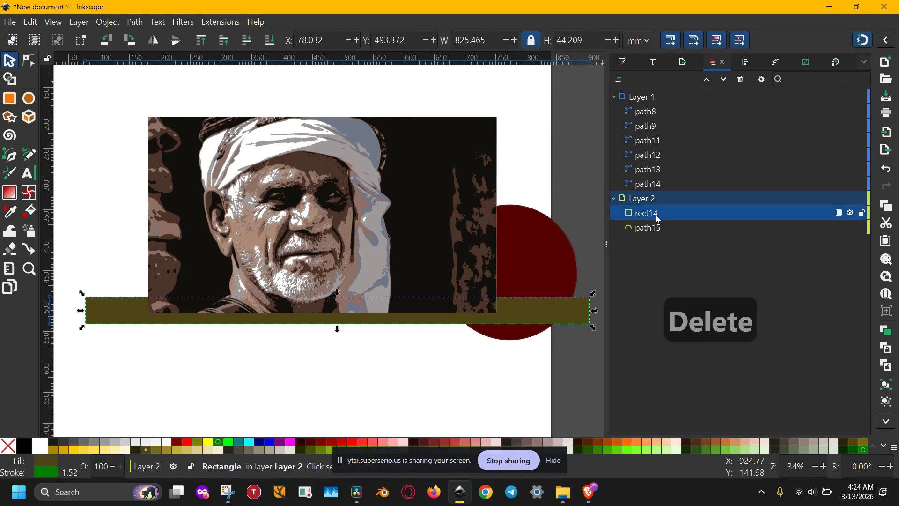
mouse_move(660, 217)
left_mouse_down()
mouse_move(666, 178)
mouse_move(661, 213)
left_mouse_up()
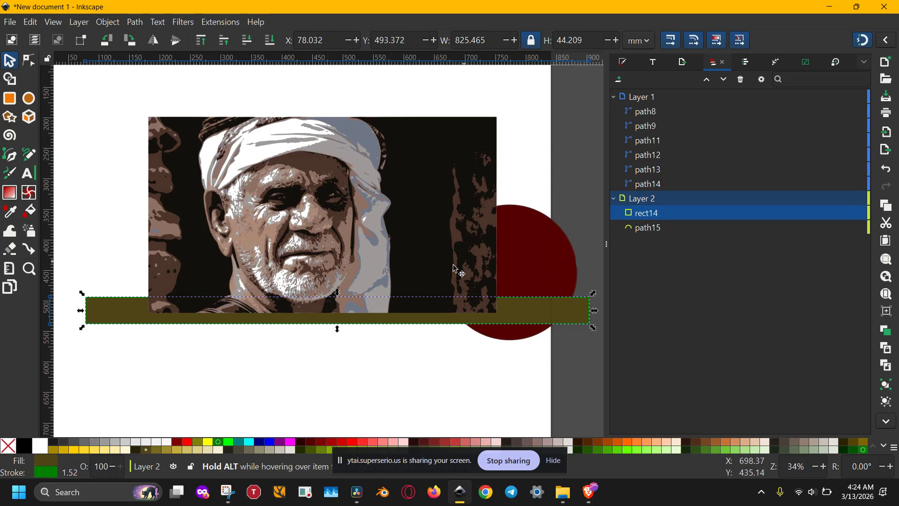
right_click(524, 307)
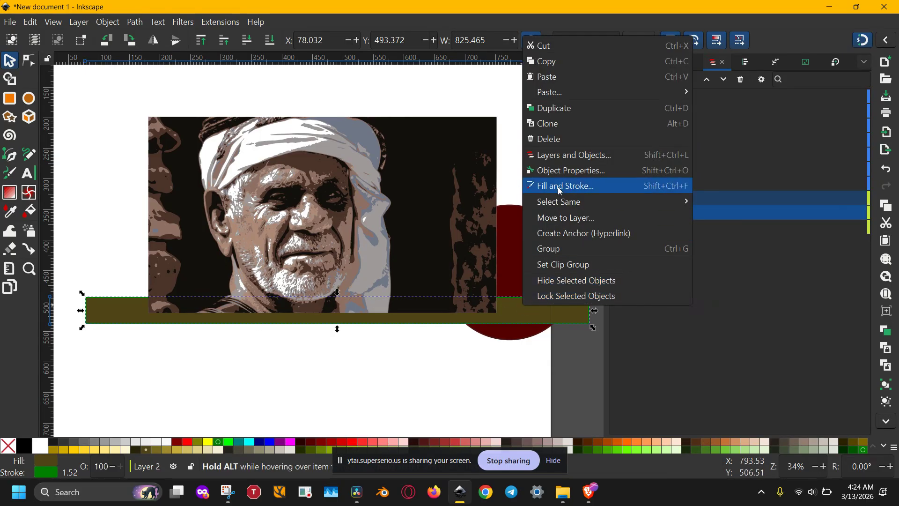
left_click(564, 218)
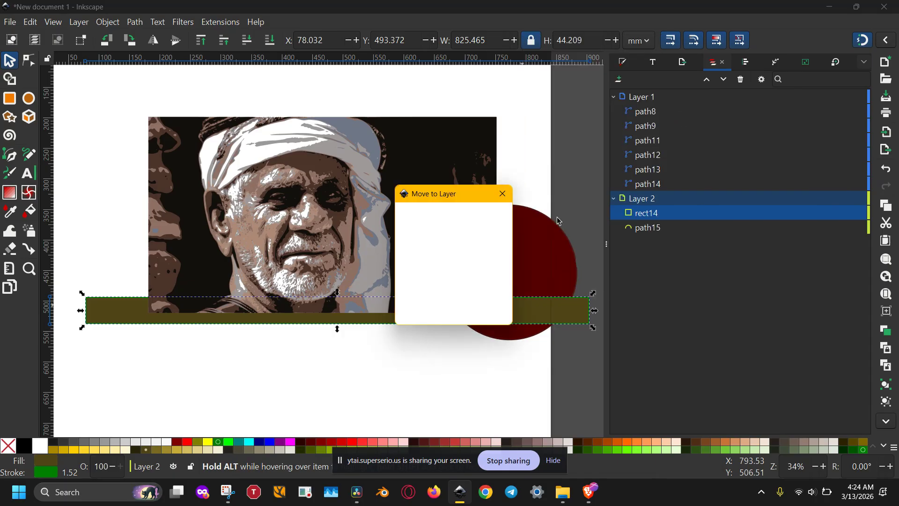
left_click(480, 223)
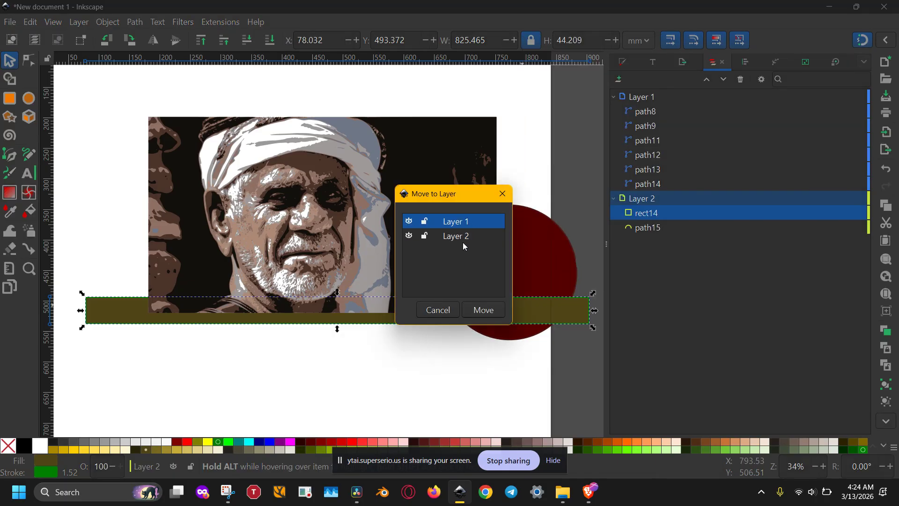
left_click(483, 308)
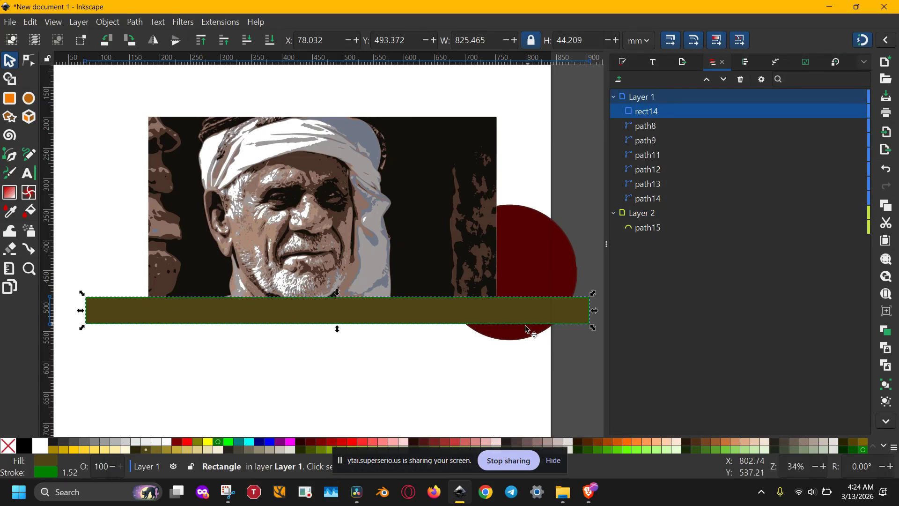
left_click(509, 361)
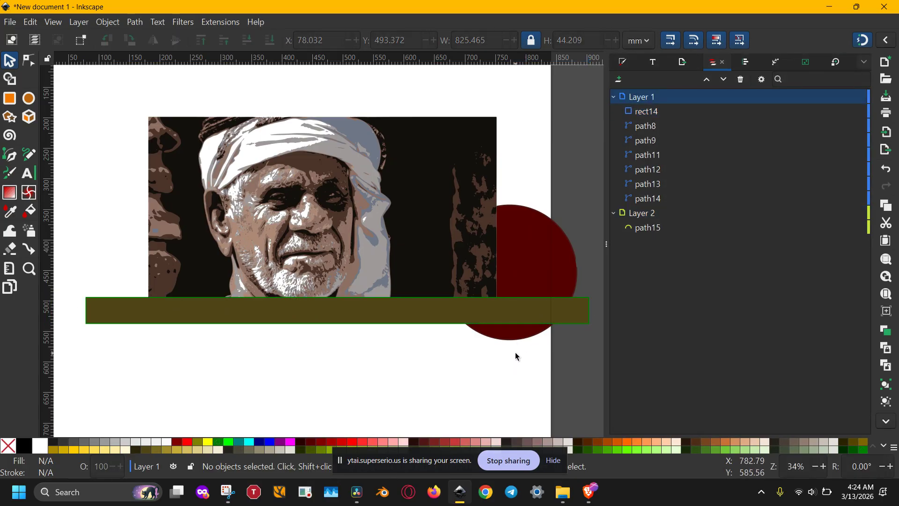
Move rect14 down to Layer 2 and take it out of the layer to the root level below it
left_click(533, 311)
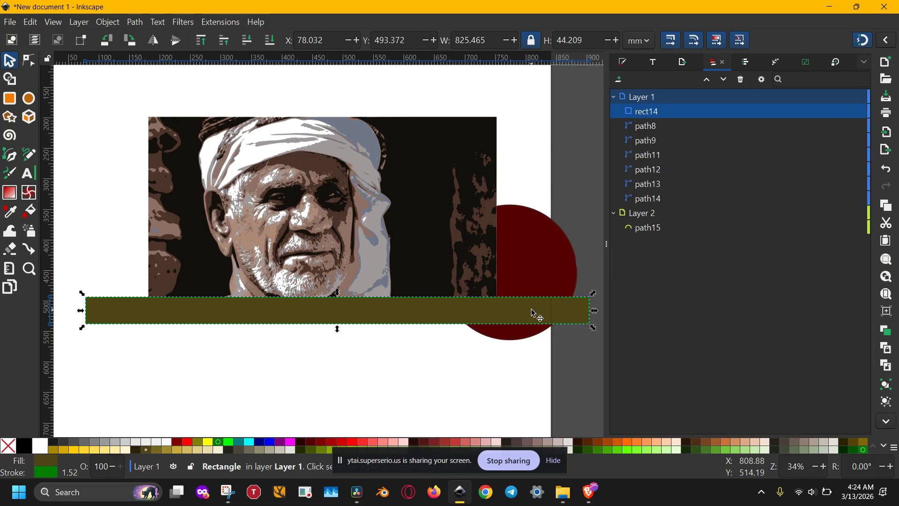
key("shift+Page_Down")
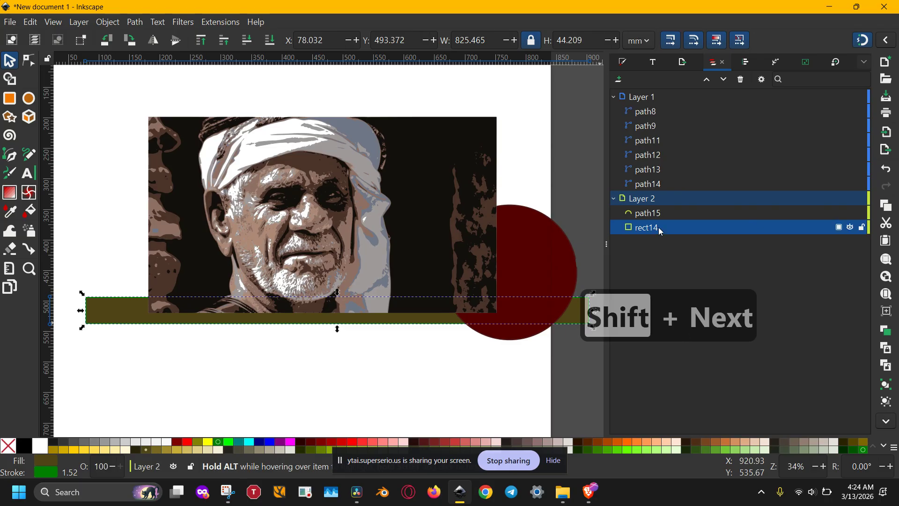
mouse_move(658, 227)
left_mouse_down()
mouse_move(667, 172)
mouse_move(667, 240)
left_mouse_up()
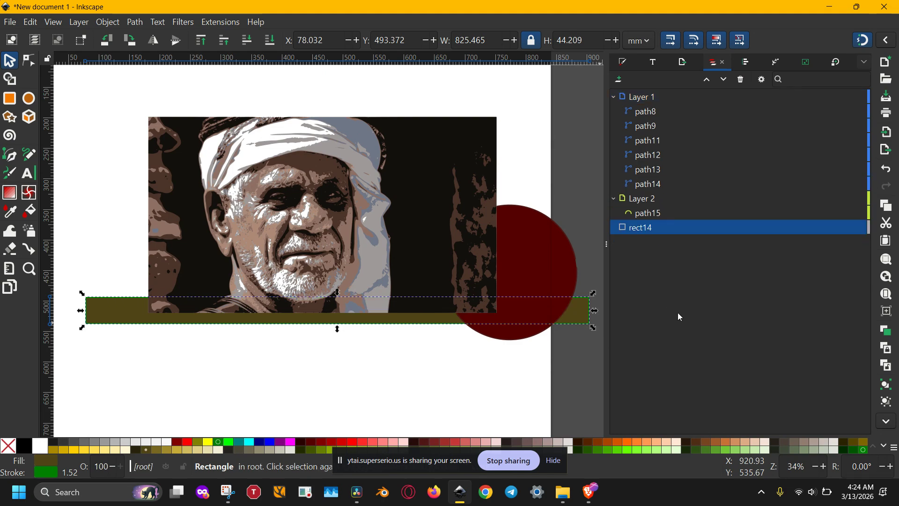
left_click(580, 363)
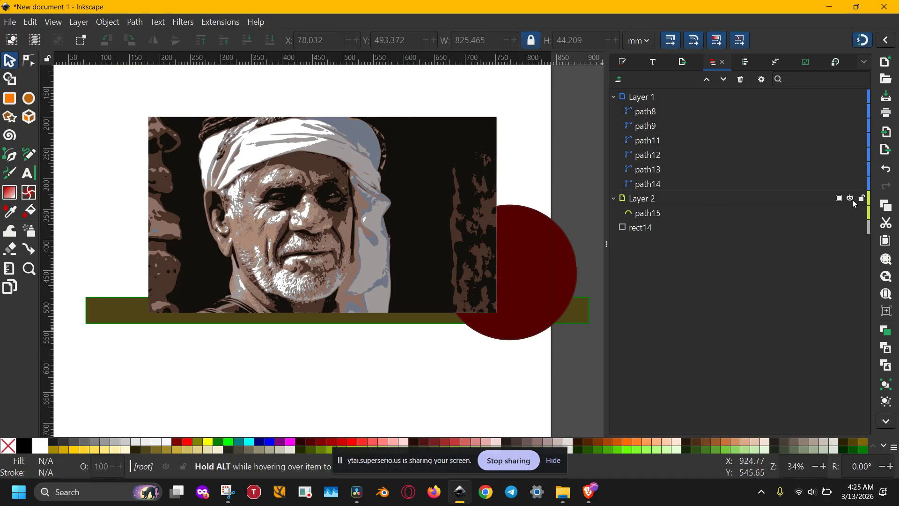
Put rect14 back into Layer 2 above path15 and hide Layer 2
left_click(850, 199)
left_click(851, 198)
mouse_move(650, 228)
left_mouse_down()
mouse_move(661, 209)
mouse_move(664, 217)
left_mouse_up()
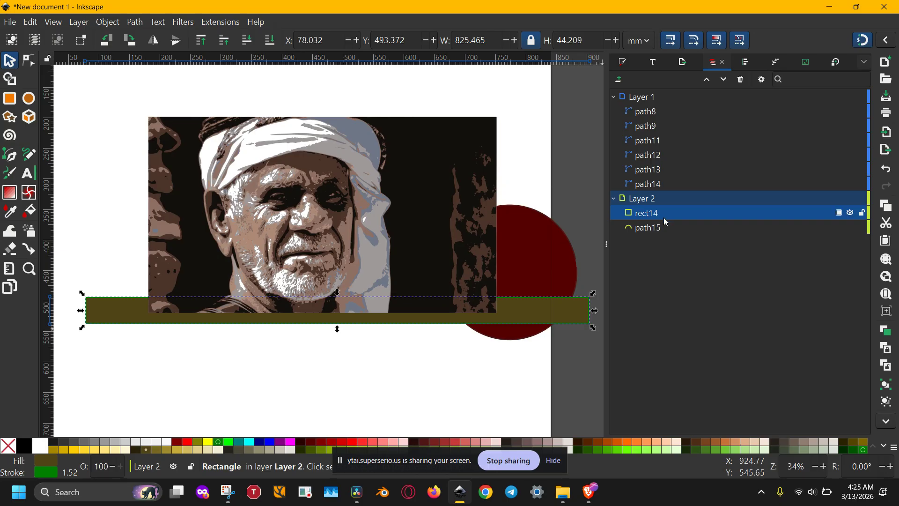
left_click(851, 198)
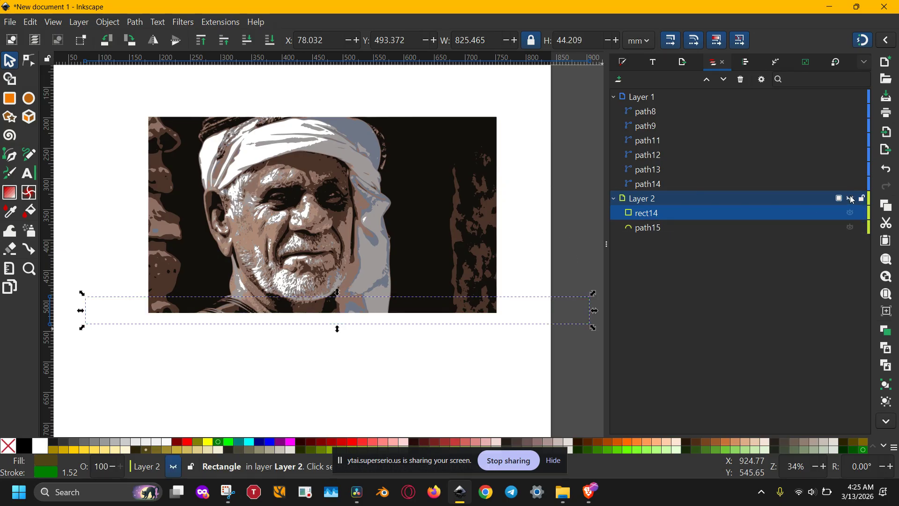
Show Layer 2 and lock it, and try to move its circle and bar on the canvas
left_click(850, 198)
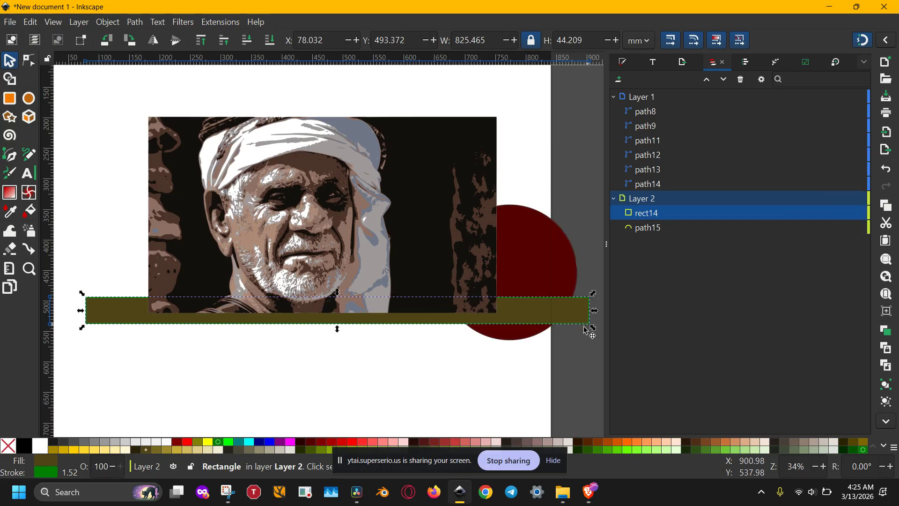
left_click(561, 353)
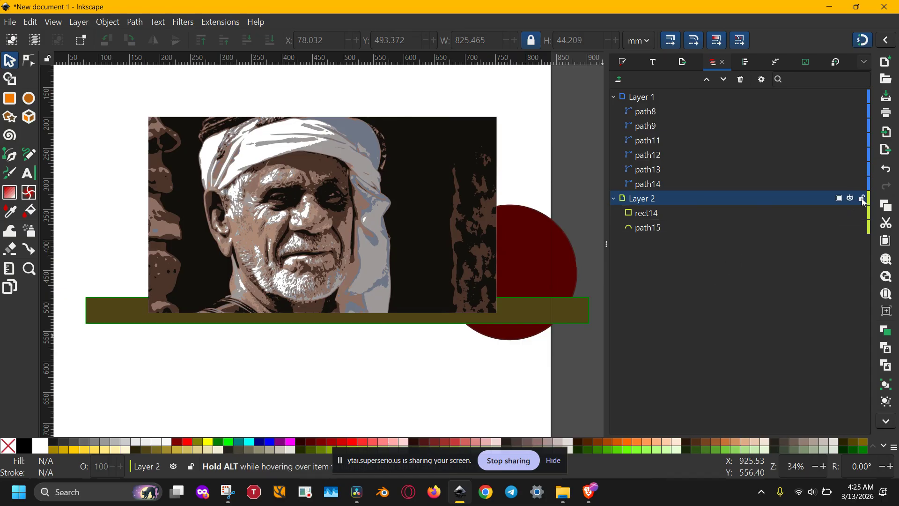
left_click(863, 198)
left_click_drag(548, 258, 545, 307)
left_click_drag(526, 322, 567, 308)
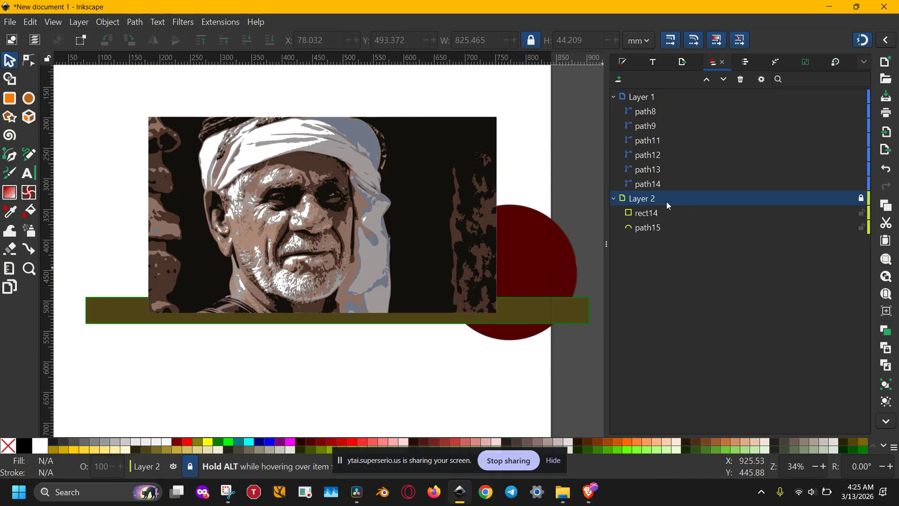
Collapse both layers and reorder Layer 1 below Layer 2 and back above it, twice
left_click(614, 97)
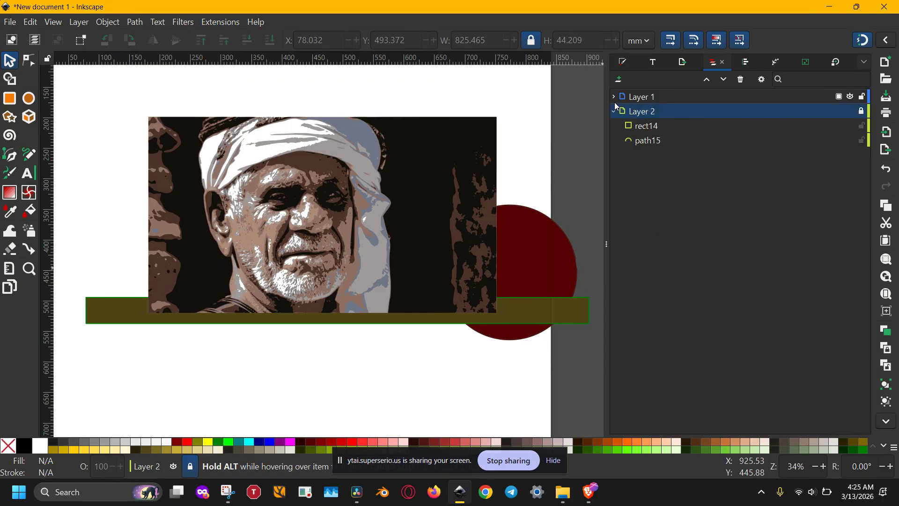
left_click(613, 111)
left_click_drag(659, 94, 663, 123)
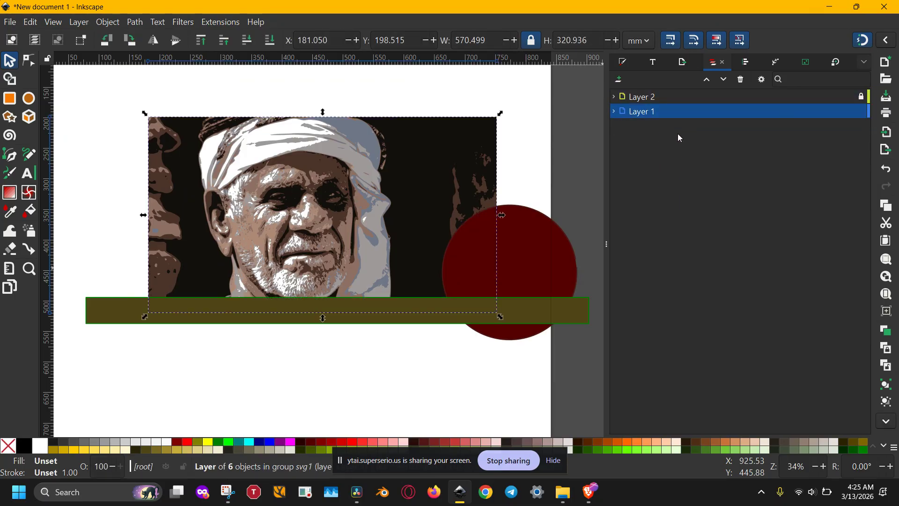
left_click(711, 80)
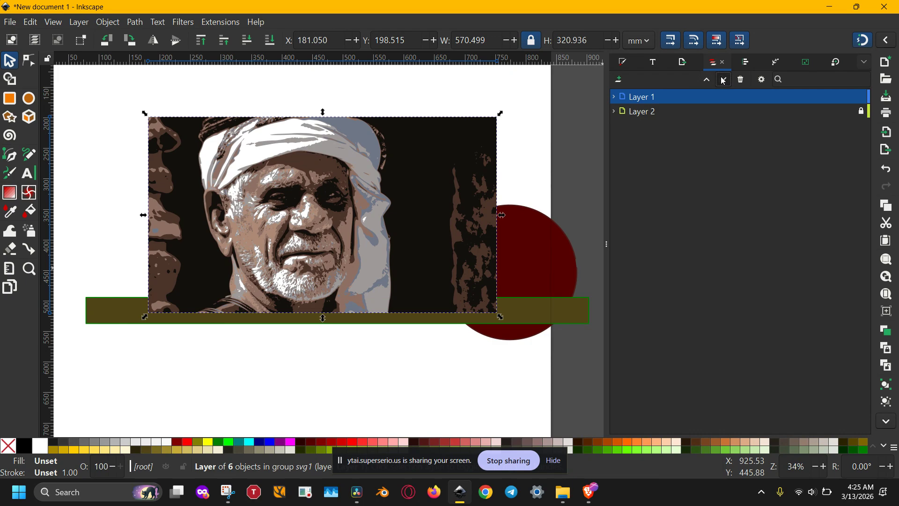
left_click(723, 81)
left_click(707, 80)
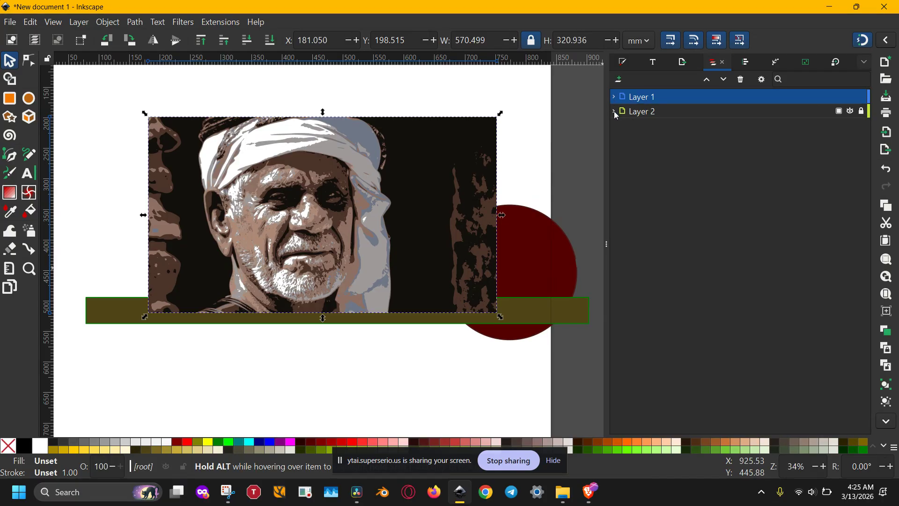
Nest Layer 2 inside Layer 1 above path8, hide it and expand its contents
left_click_drag(658, 108, 664, 98)
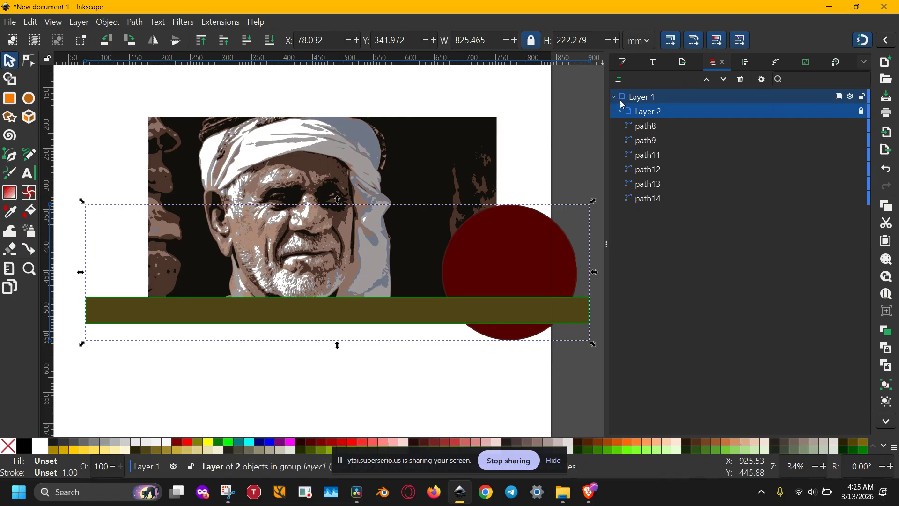
left_click(850, 112)
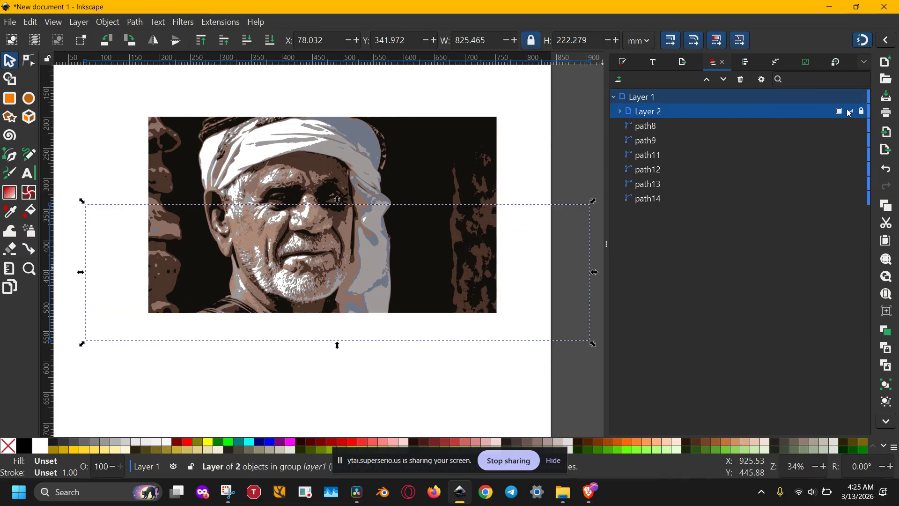
left_click(614, 97)
left_click(614, 97)
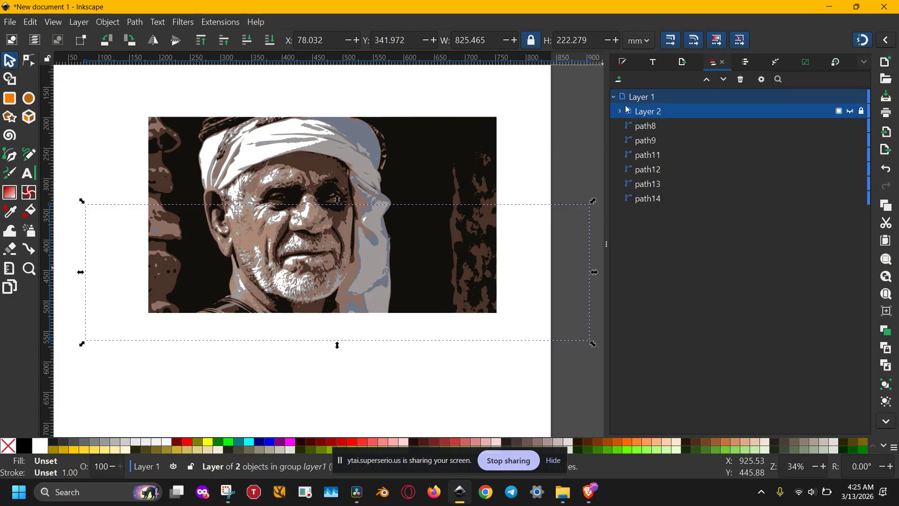
left_click(620, 112)
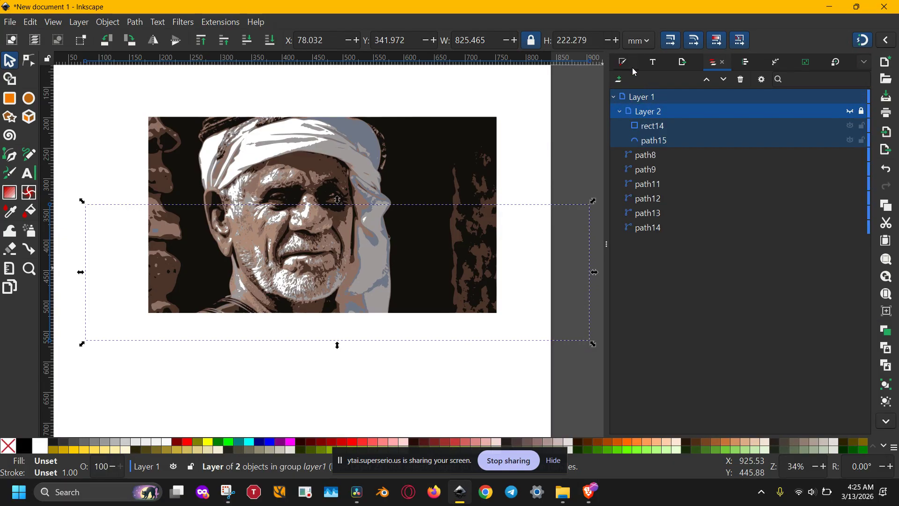
Adjust the blur of Layer 2 in Fill and Stroke, and set the opacity of path8 to 100%
key("ctrl+shift+f")
mouse_move(628, 417)
left_mouse_down()
mouse_move(661, 417)
mouse_move(617, 417)
left_mouse_up()
left_click(458, 139)
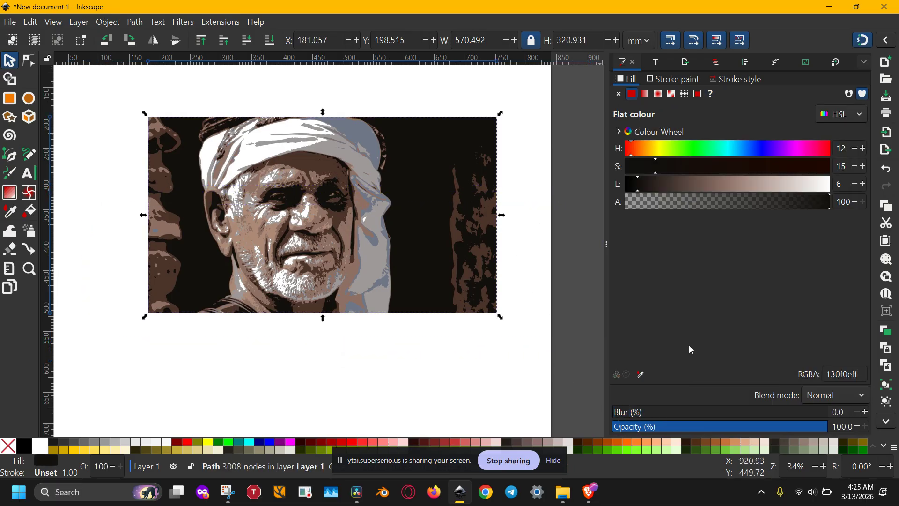
left_click_drag(806, 429, 880, 433)
Select Layer 1 and path14 in the layer list, and show the nested Layer 2 again
left_click(717, 61)
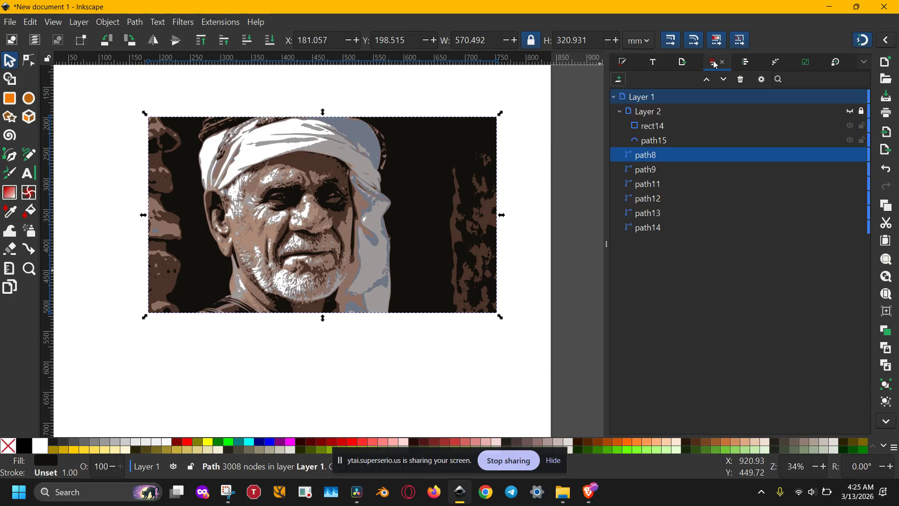
left_click(669, 96)
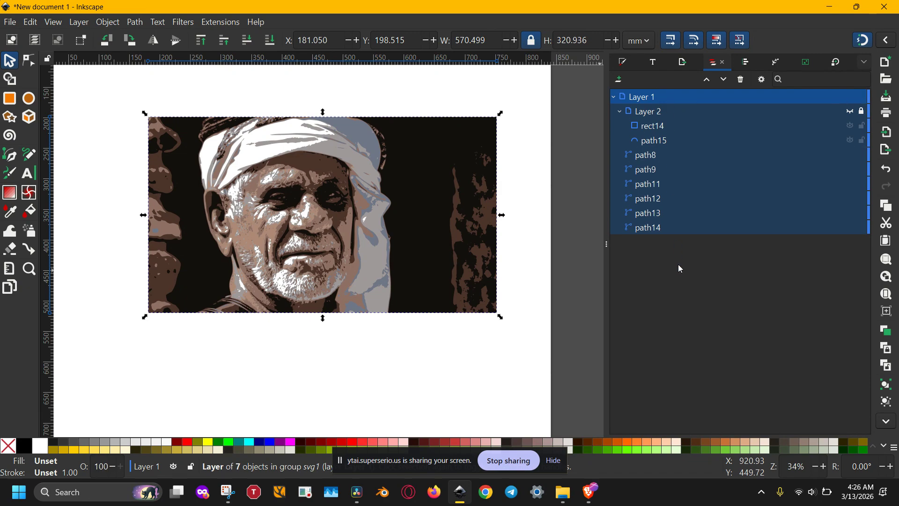
left_click(674, 228)
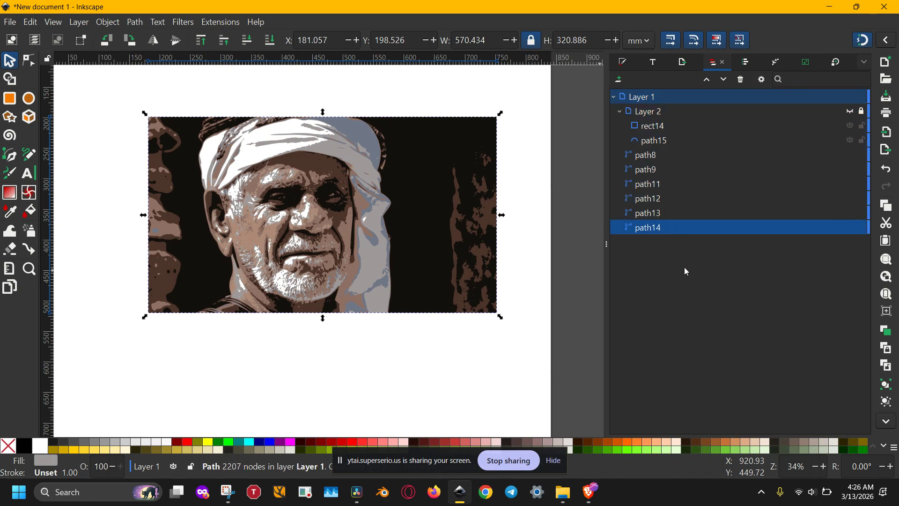
left_click(851, 111)
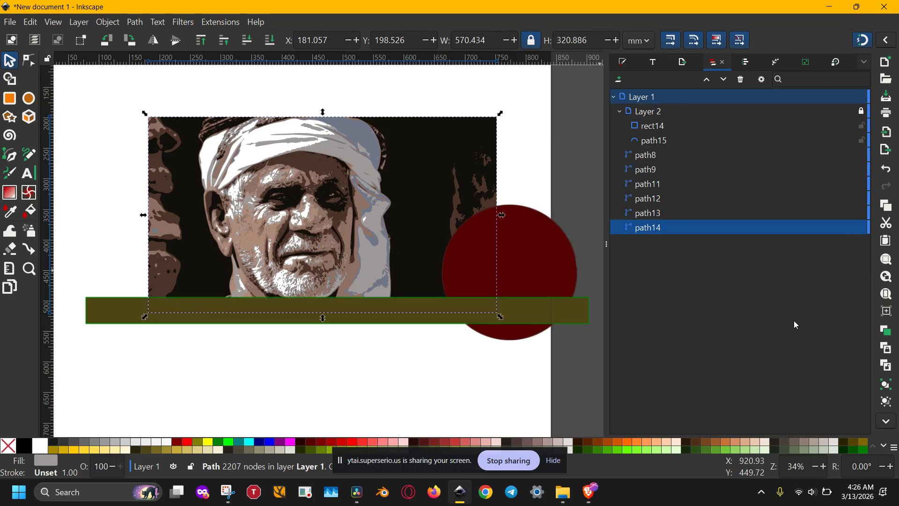
left_click(691, 128)
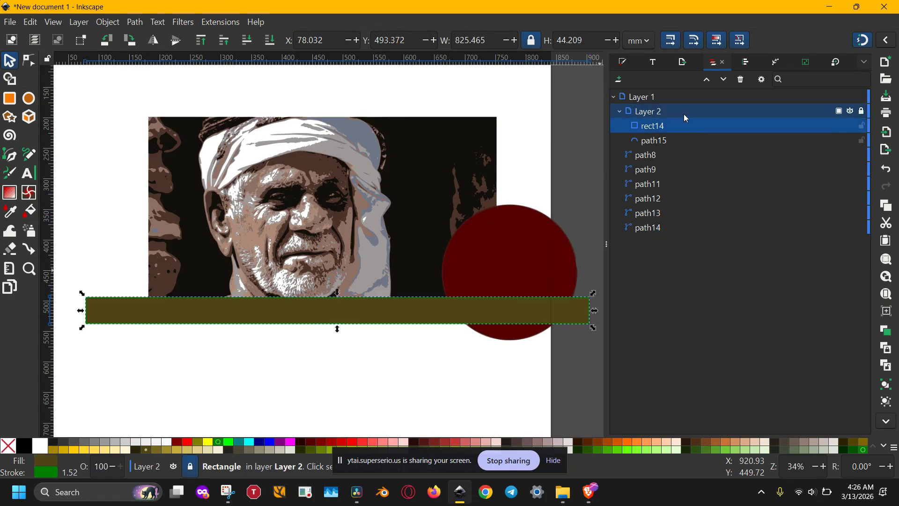
Move Layer 2 below path14, to the end of Layer 1
right_click(645, 113)
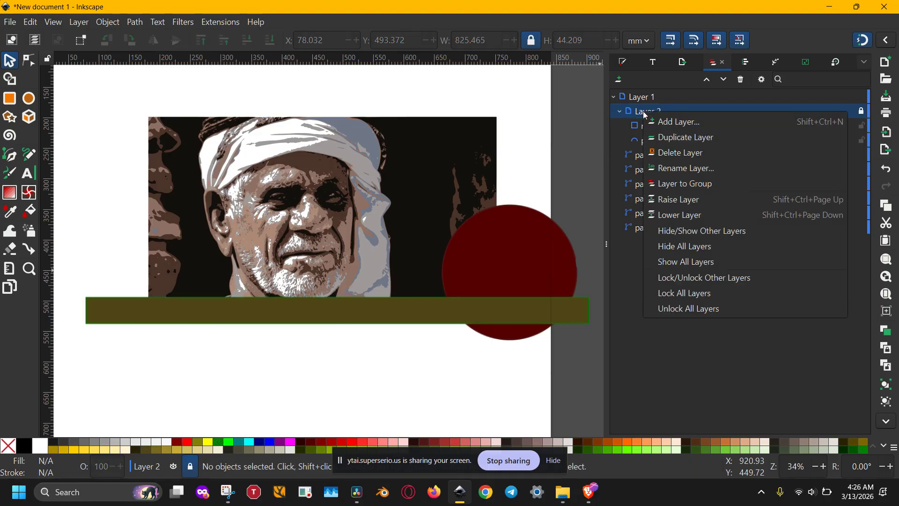
left_click(636, 249)
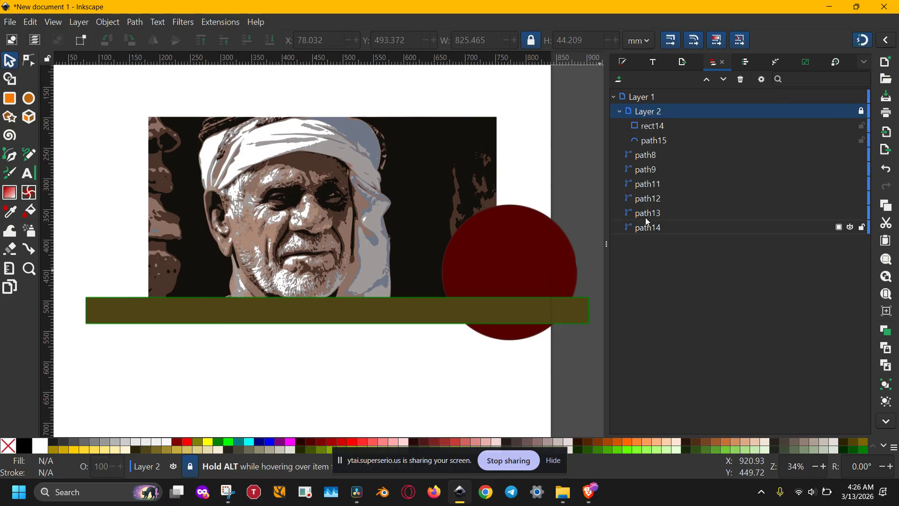
left_click_drag(668, 111, 667, 235)
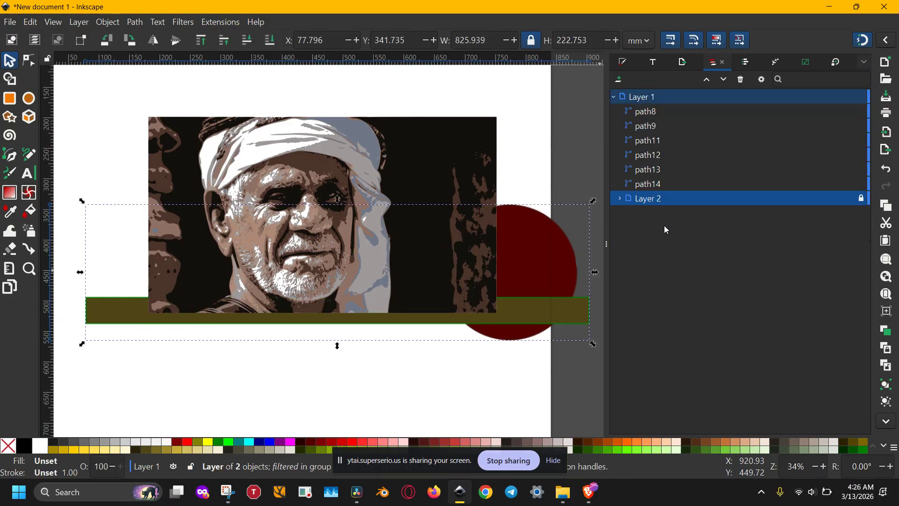